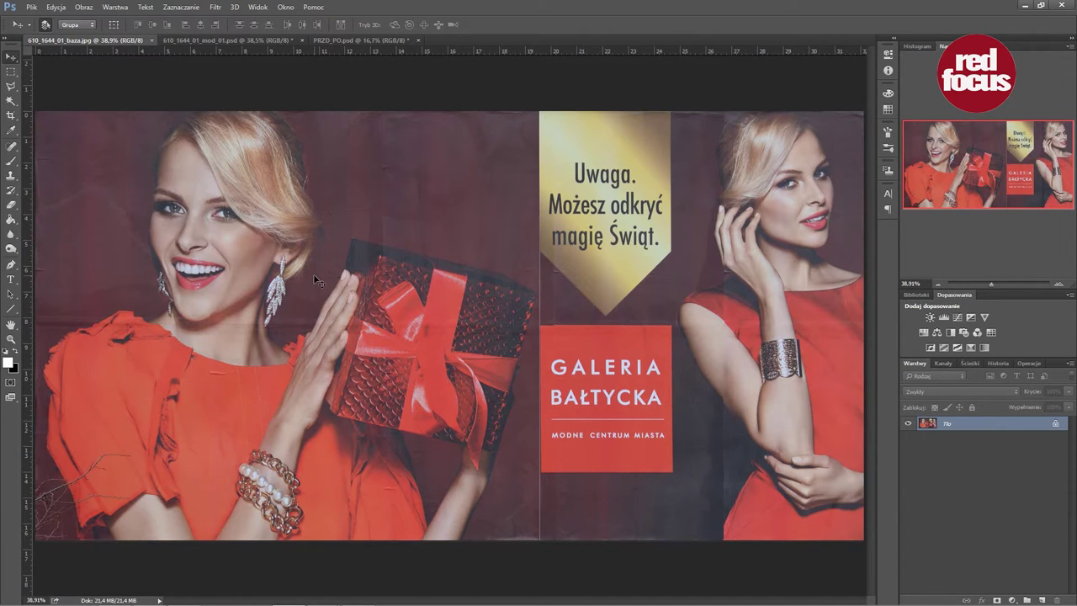
Examine the faces of both models on the poster at 100% zoom and return to the full-image view
drag(312, 273, 619, 326)
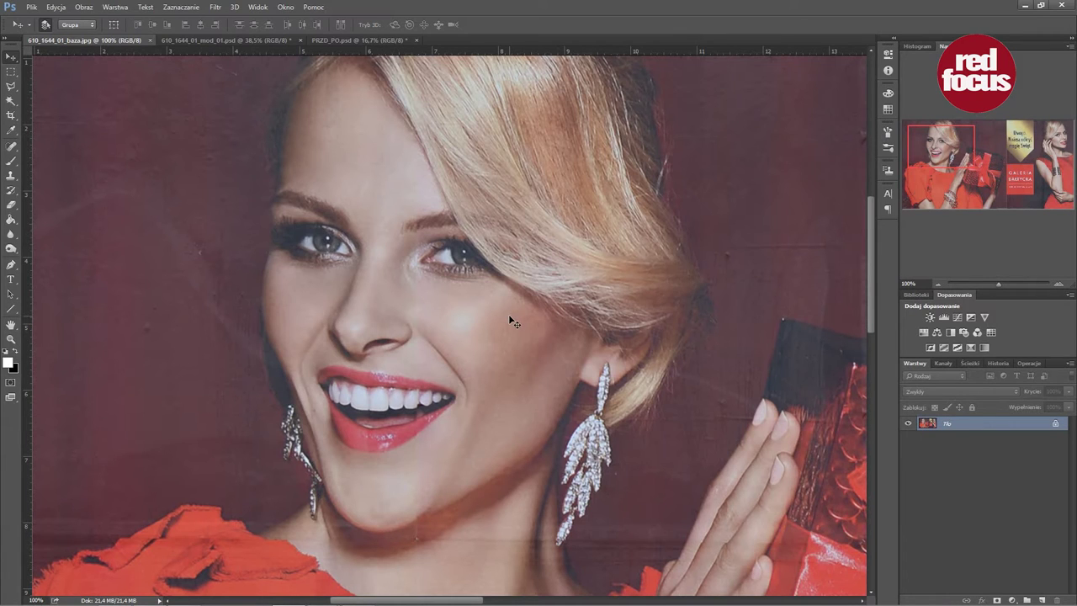
drag(508, 314, 269, 280)
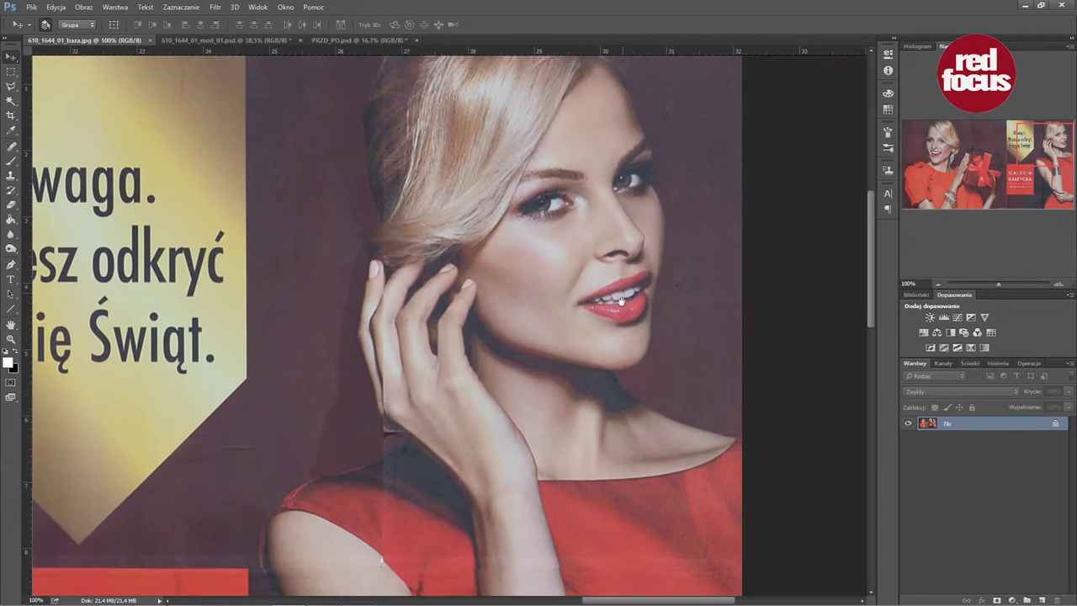
drag(635, 278, 647, 315)
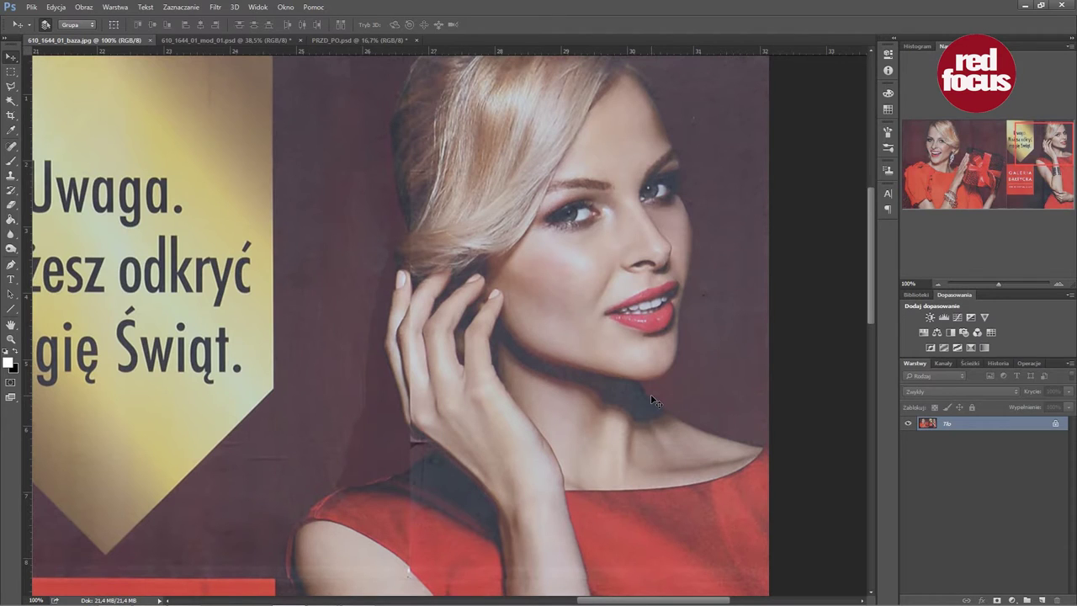
key(ctrl+0)
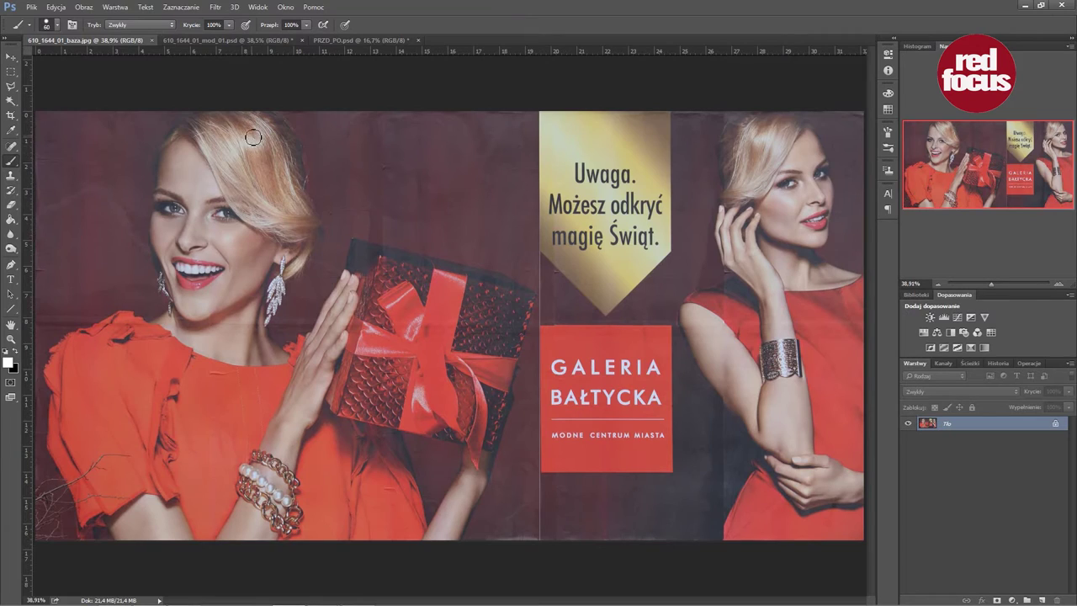
Brush white guide lines around the face of the model with the gift and along her gaze, undoing each one
mouse_move(243, 132)
mouse_down()
mouse_move(302, 237)
mouse_move(182, 325)
mouse_move(139, 223)
mouse_move(172, 165)
mouse_move(248, 100)
mouse_move(246, 128)
mouse_up()
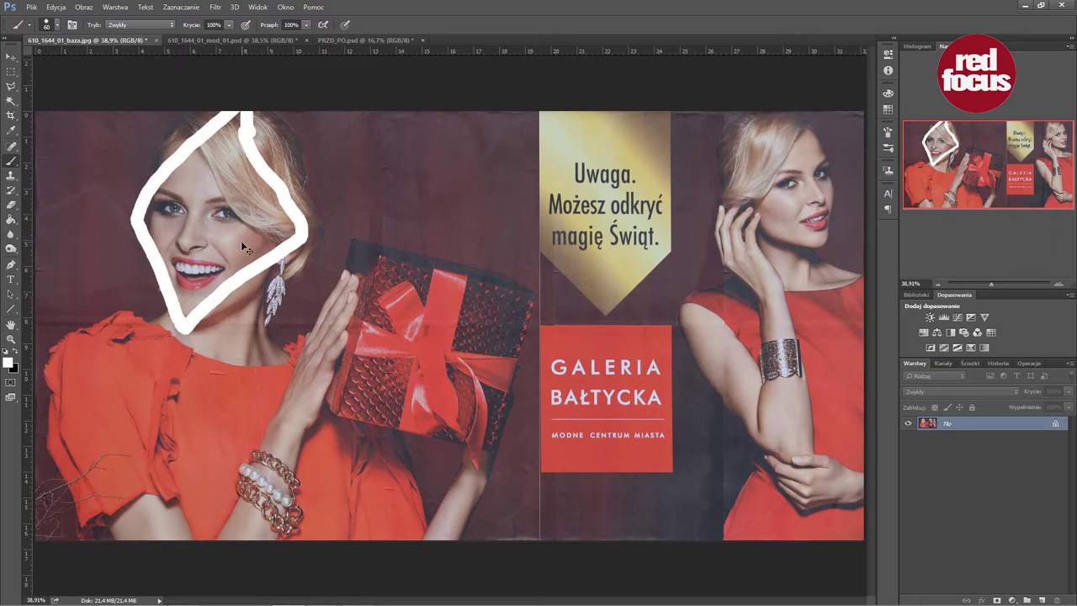
key(ctrl+z)
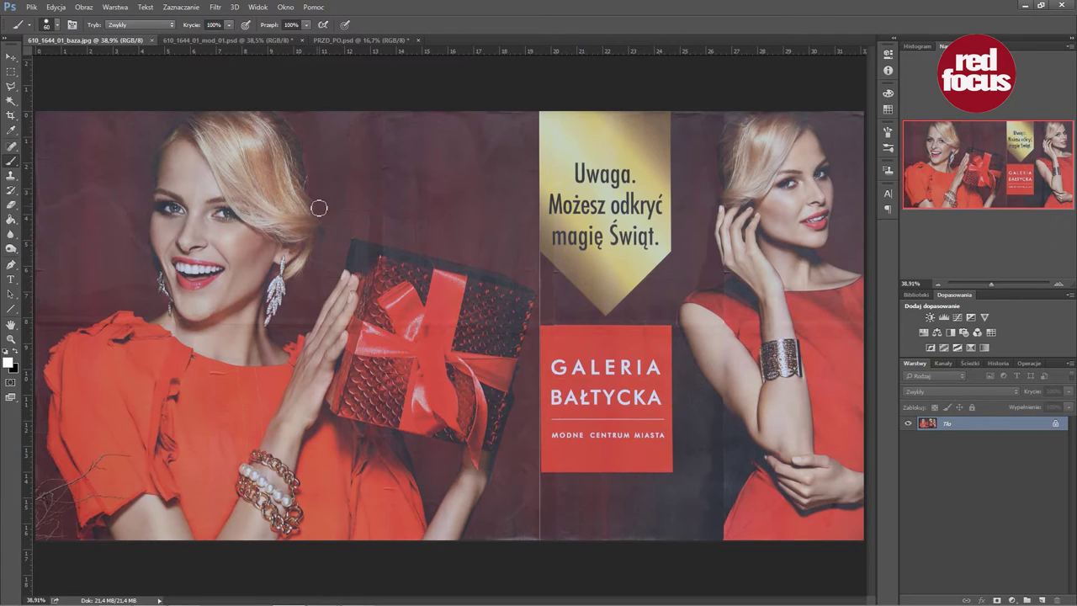
mouse_move(250, 122)
mouse_down()
mouse_move(272, 185)
mouse_move(322, 227)
mouse_up()
key(ctrl+z)
drag(196, 234, 74, 326)
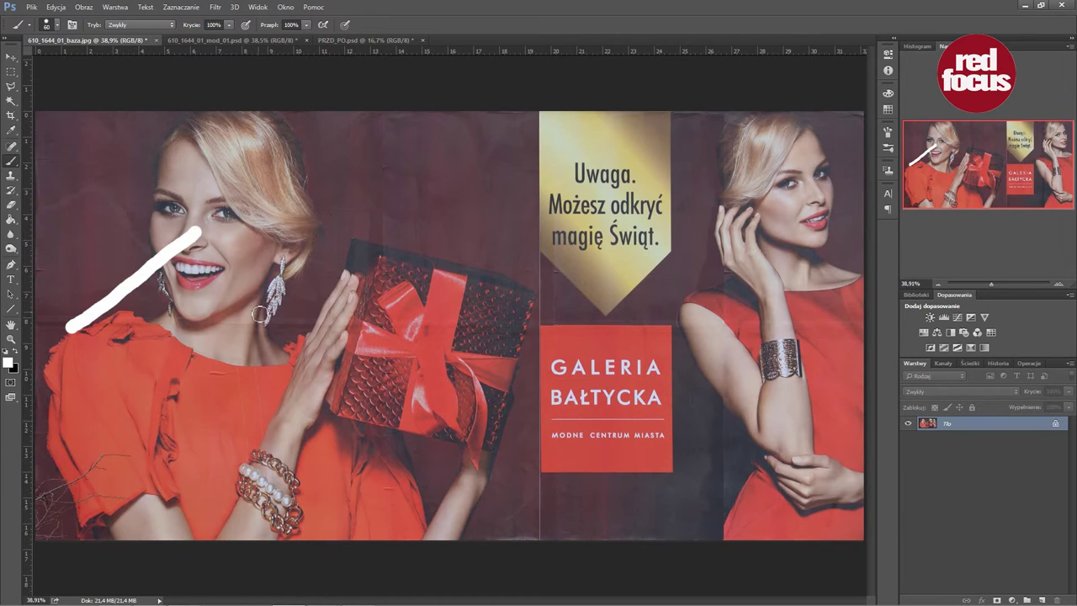
key(ctrl+z)
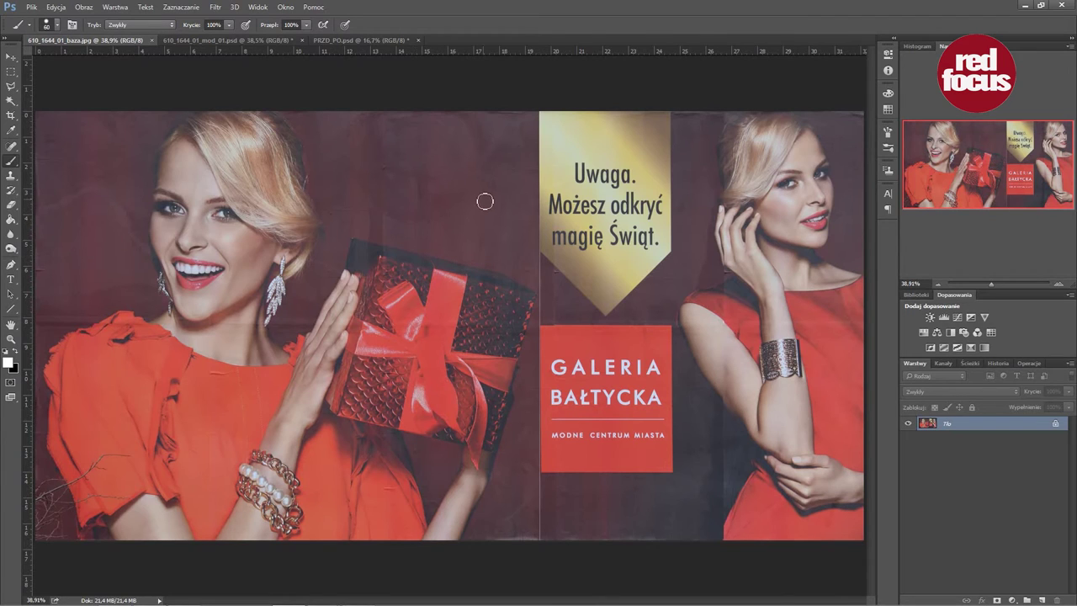
Brush long white diagonal lines across the poster over both models, and revert the image to its opened state
mouse_move(476, 173)
mouse_down()
mouse_move(384, 449)
mouse_move(339, 530)
mouse_up()
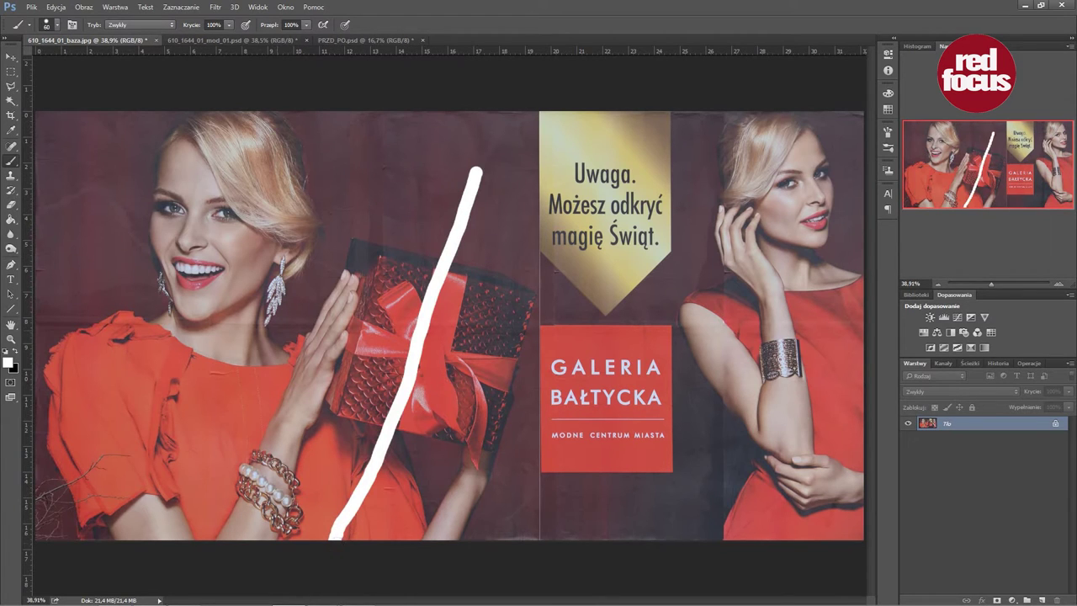
mouse_move(269, 172)
mouse_down()
mouse_move(259, 235)
mouse_move(126, 534)
mouse_up()
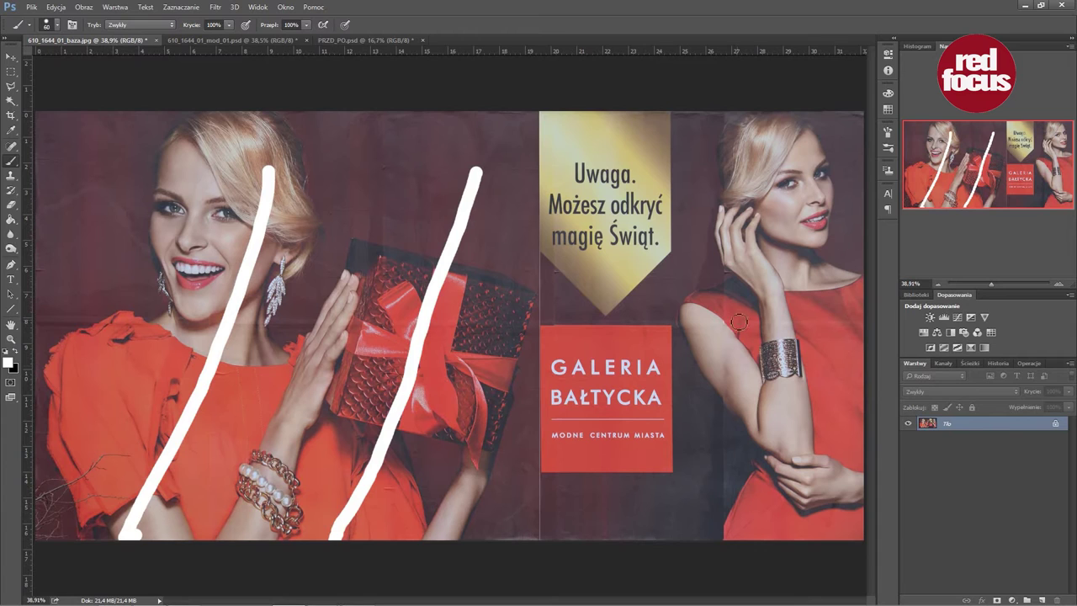
drag(712, 151, 862, 515)
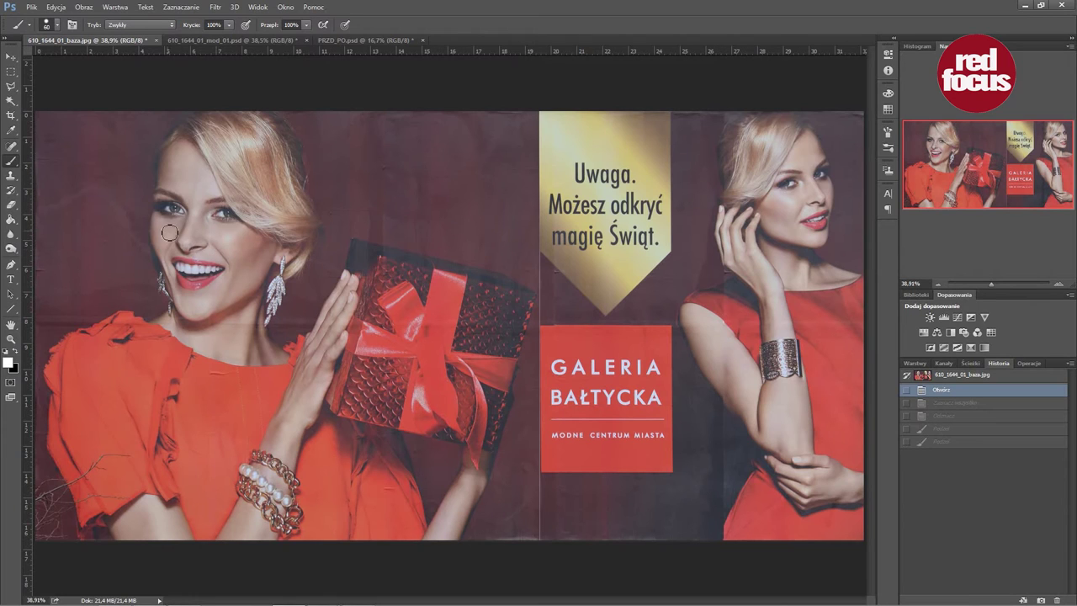
Brush white gaze lines from both models' faces down towards the poster's outer edges
mouse_move(199, 228)
mouse_down()
mouse_move(78, 311)
mouse_move(65, 308)
mouse_move(109, 308)
mouse_up()
mouse_move(812, 205)
mouse_down()
mouse_move(864, 256)
mouse_move(866, 238)
mouse_move(879, 261)
mouse_move(851, 255)
mouse_up()
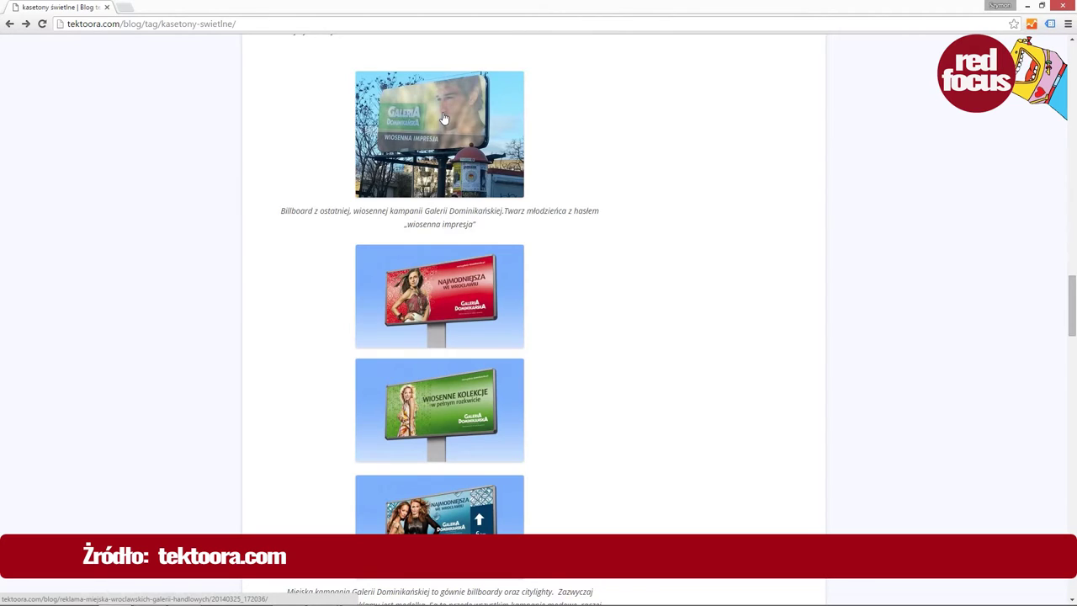
Switch to the browser and examine the Galeria Dominikańska billboards in the tektoora.com article, opening each enlarged image and returning to the article
click(444, 118)
drag(1072, 162, 992, 334)
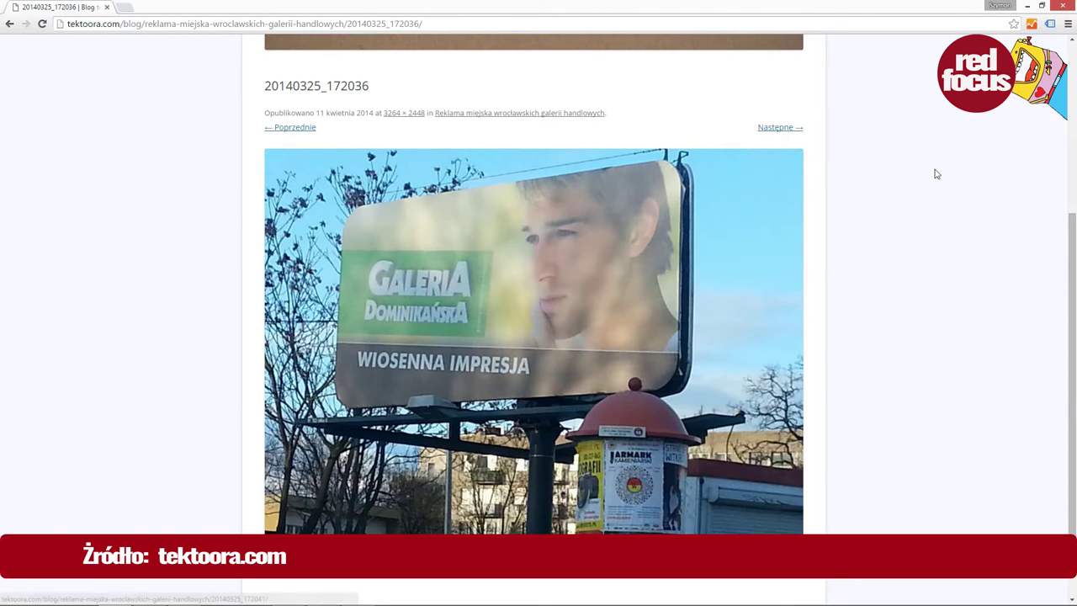
click(10, 25)
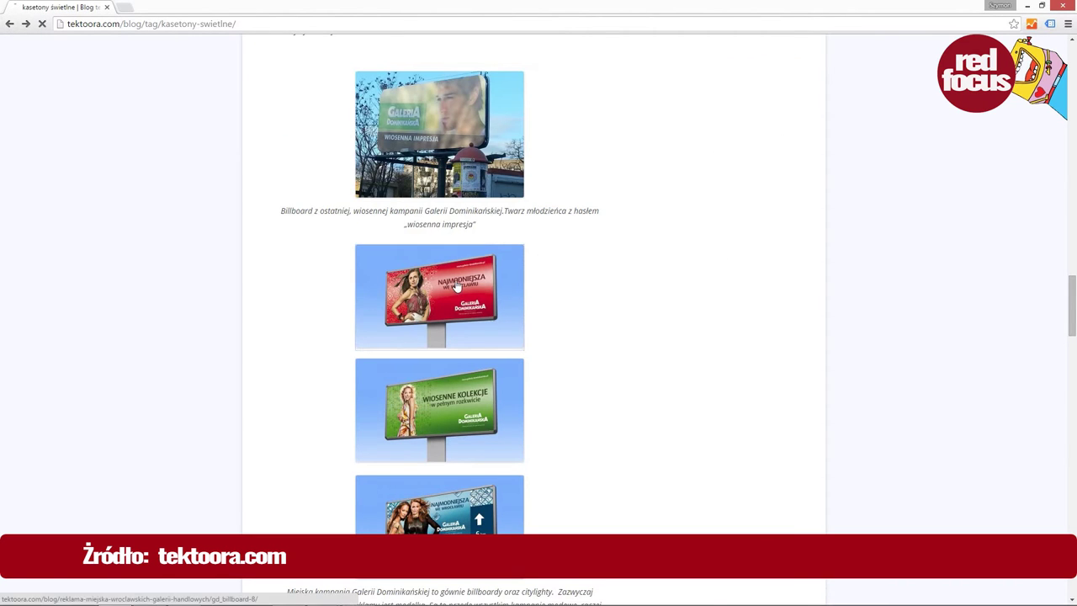
click(468, 306)
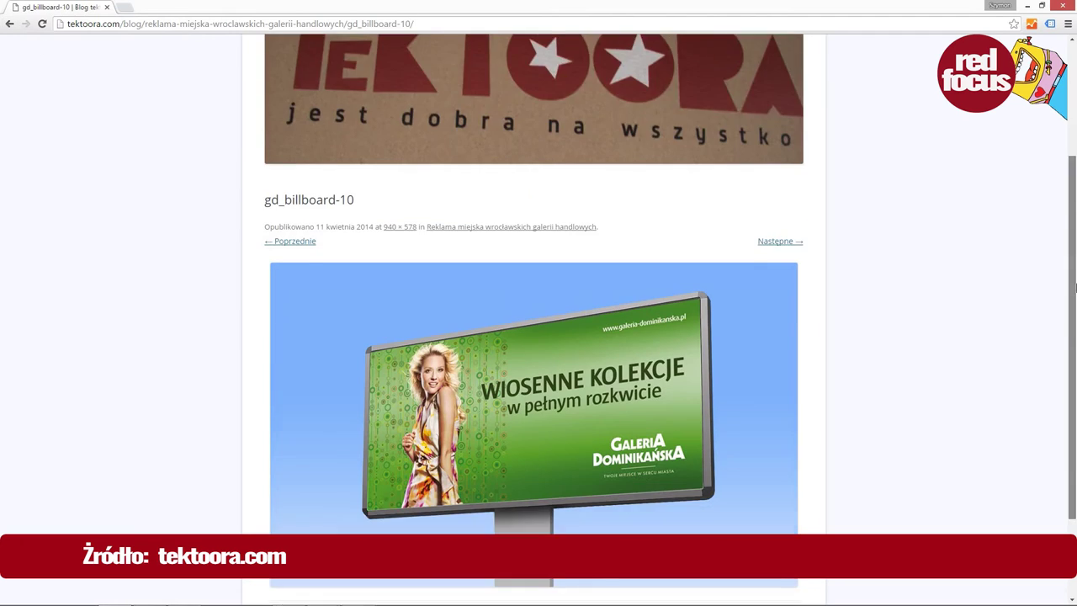
scroll(1074, 287, down, 2)
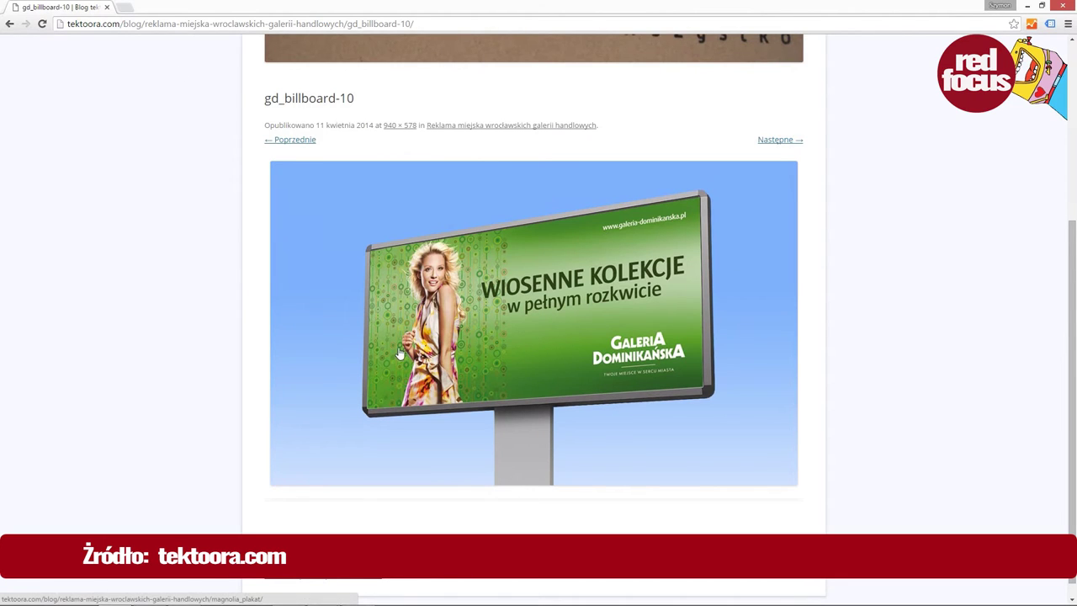
click(10, 25)
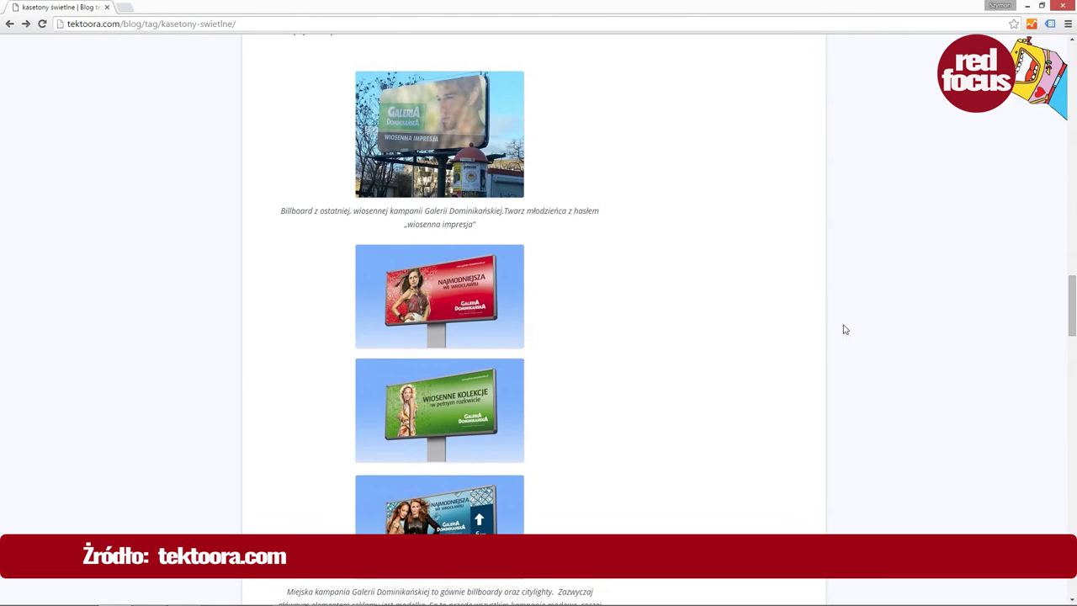
drag(1070, 303, 1069, 329)
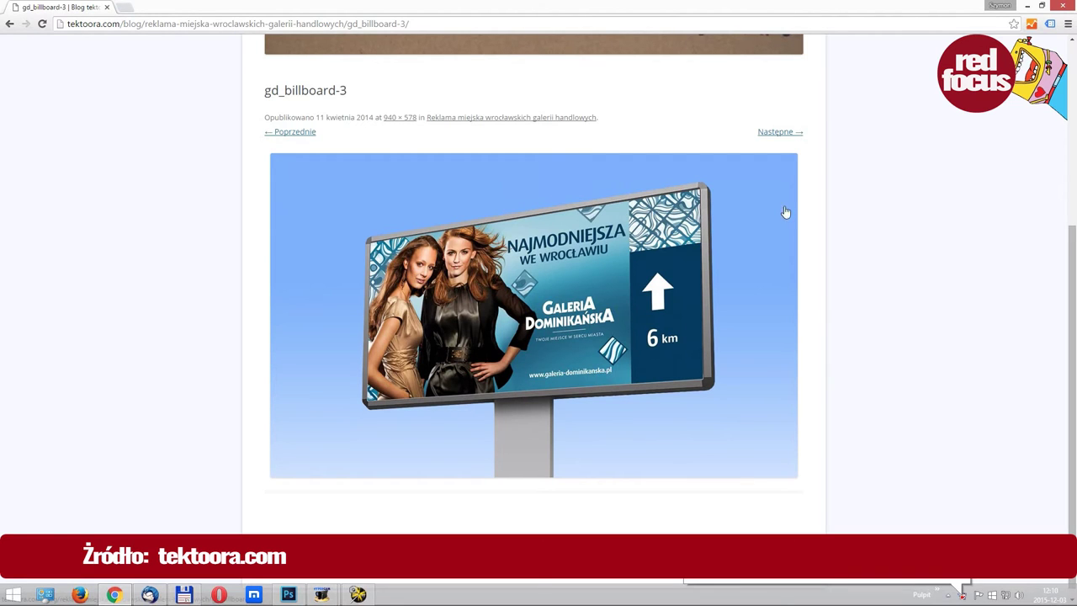
click(9, 24)
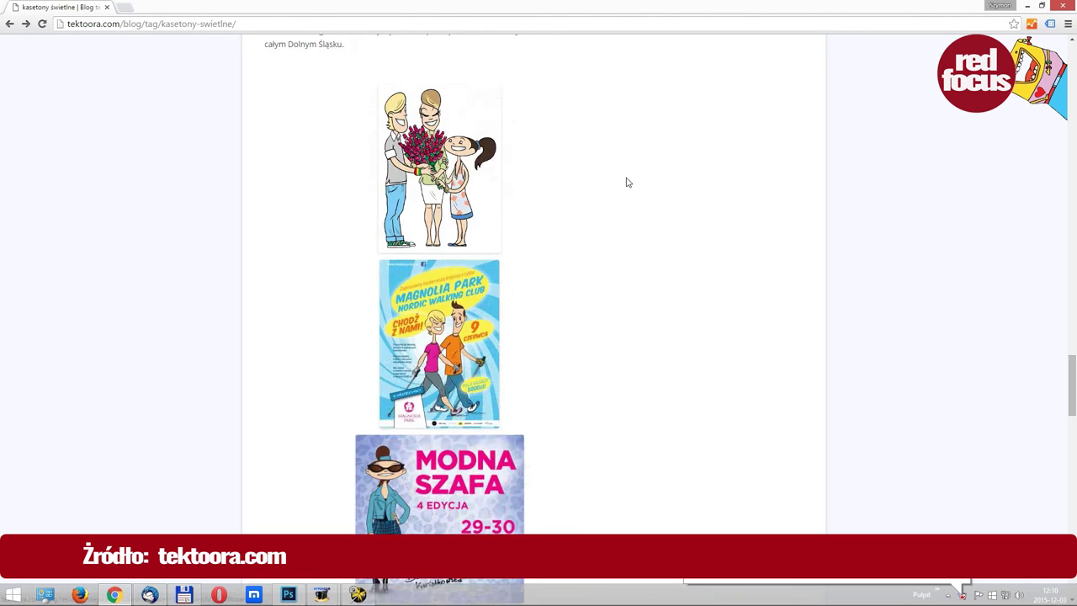
Examine the enlarged Pasaż Grunwaldzki billboards "Ruszaj na wyprzedaż", "Pędź po nagrody" and "Wyprzedzaj trendy" further down the article
scroll(640, 194, down, 15)
scroll(683, 223, up, 2)
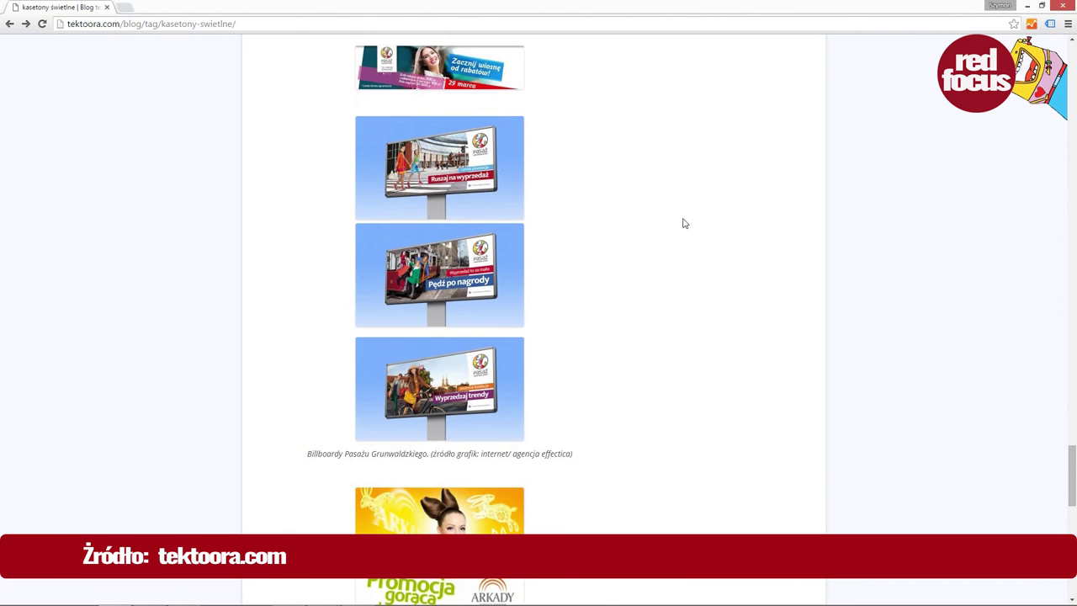
click(459, 163)
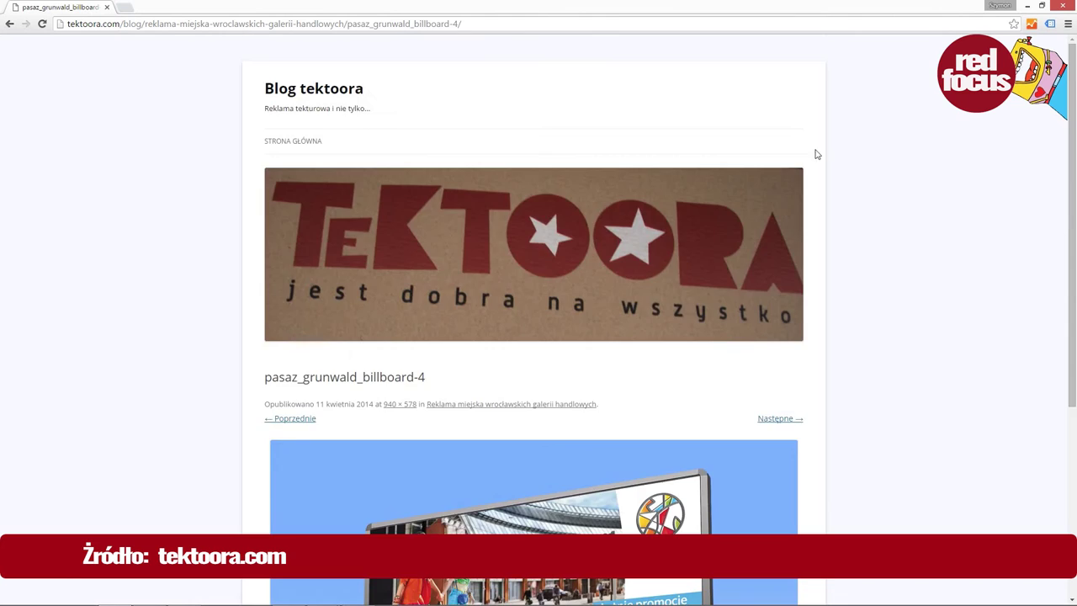
scroll(824, 157, down, 3)
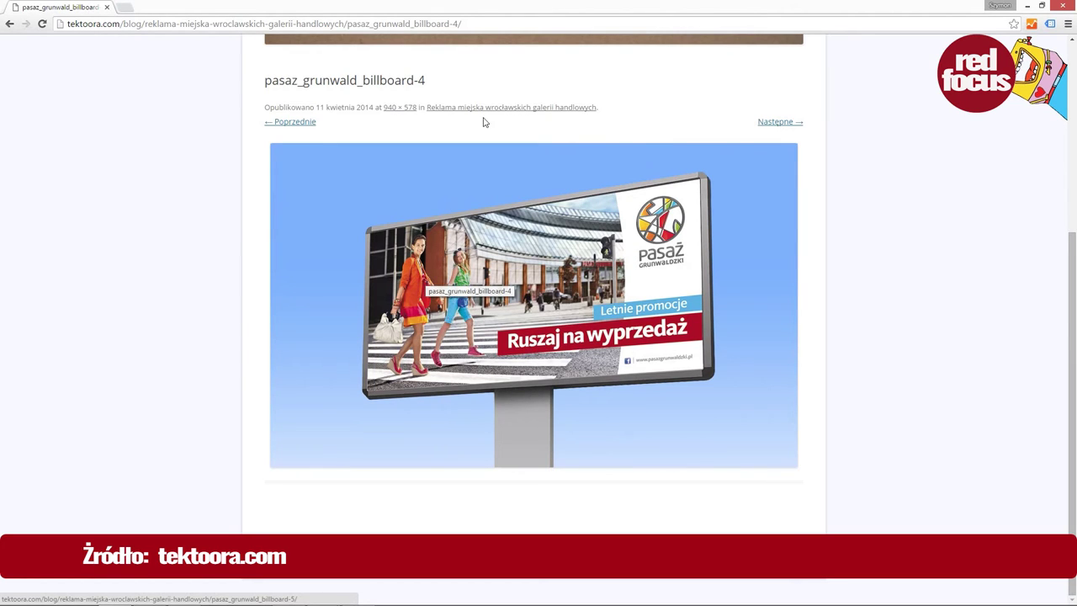
key(alt+Left)
click(505, 294)
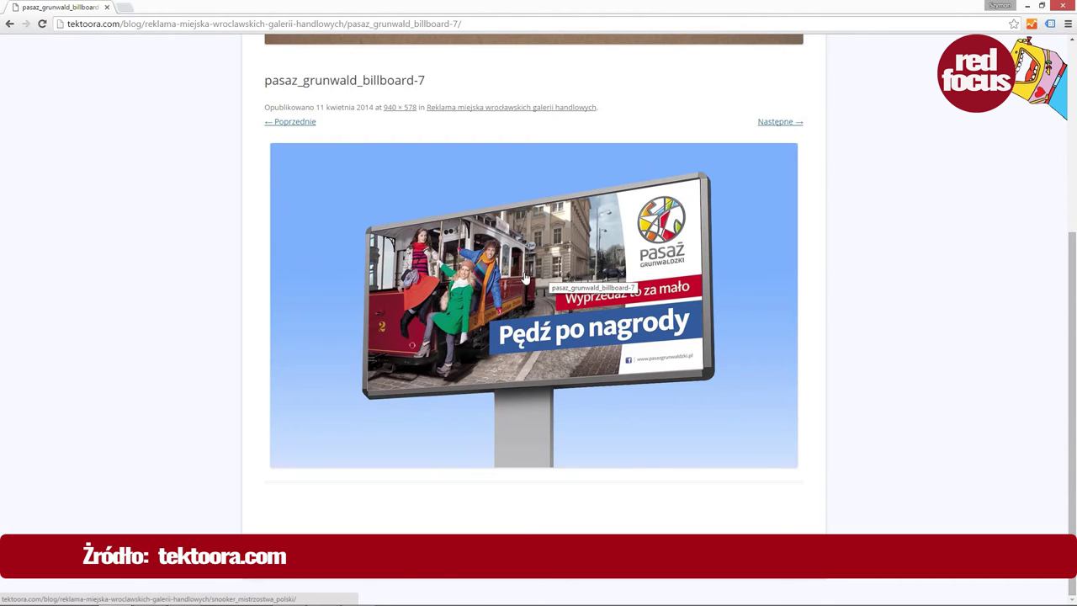
key(alt+Left)
click(430, 404)
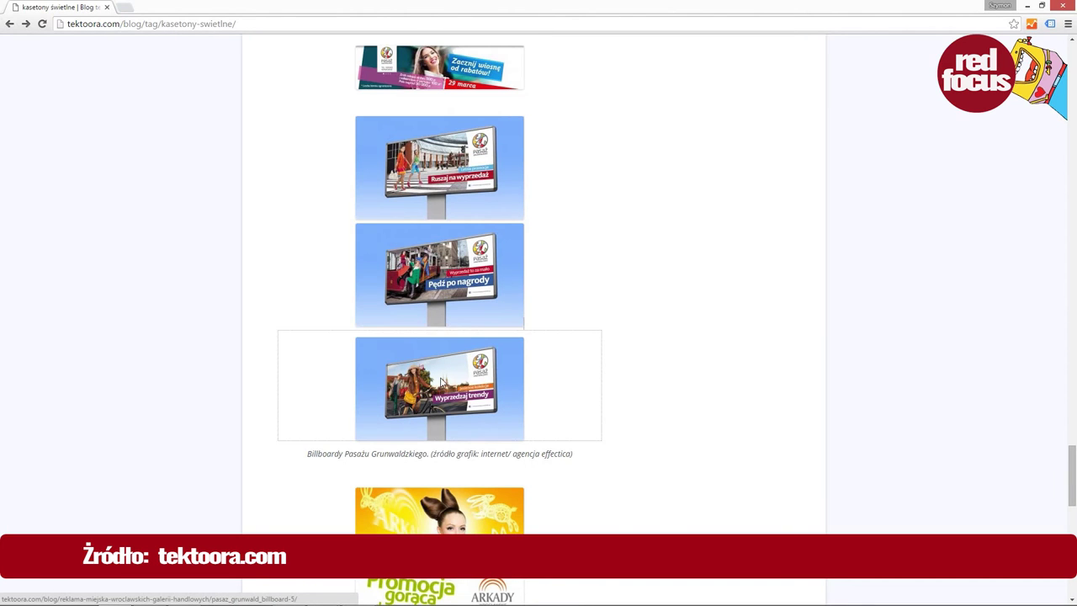
scroll(892, 268, down, 3)
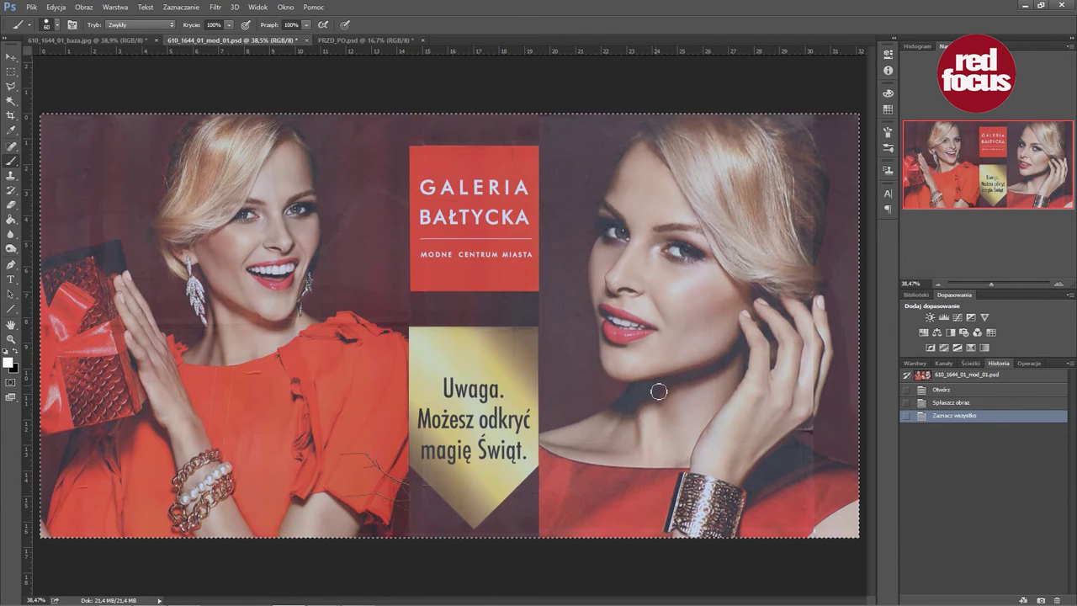
In Photoshop's 610_1644_01_mod_01.psd, brush white arrows from both models' faces to the gold banner, and revert to the "Zaznacz wszystko" history state
drag(629, 248, 501, 320)
mouse_move(526, 281)
mouse_down()
mouse_move(509, 316)
mouse_move(572, 317)
mouse_up()
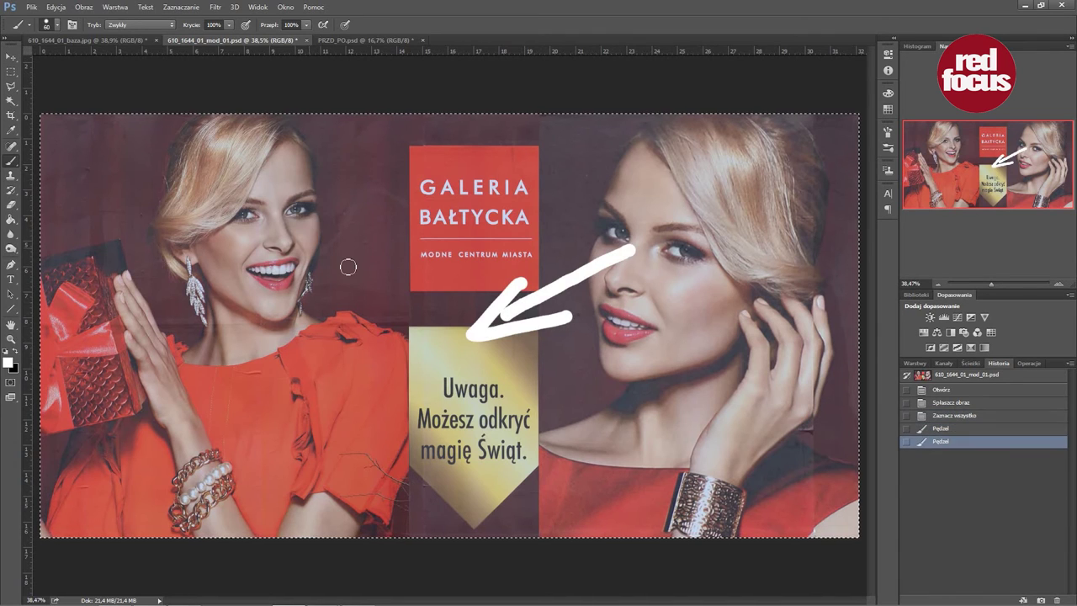
drag(269, 227, 403, 301)
mouse_move(375, 268)
mouse_down()
mouse_move(431, 328)
mouse_move(392, 326)
mouse_up()
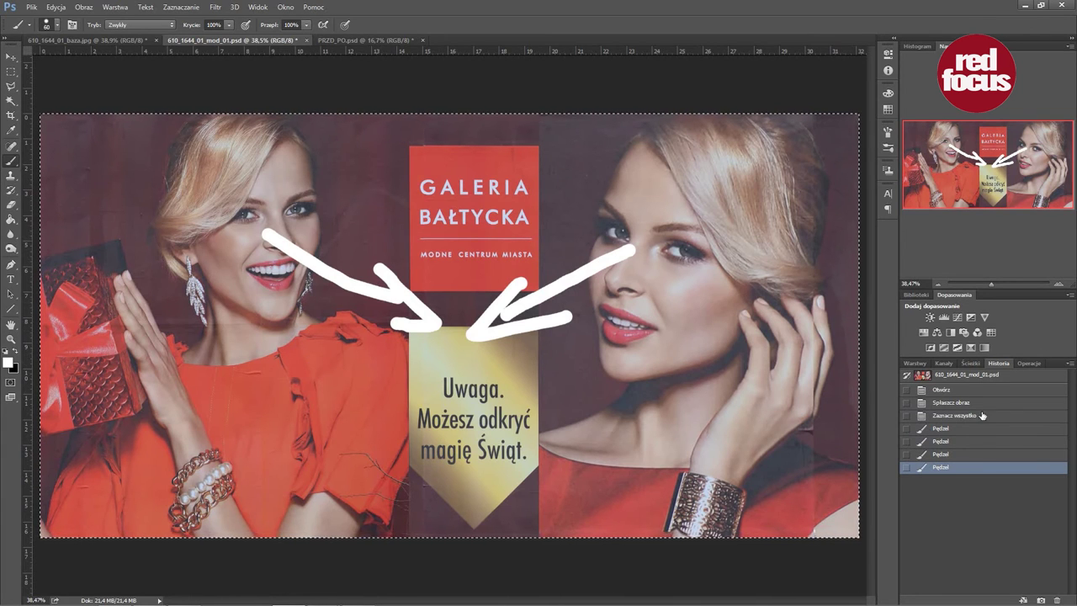
click(953, 416)
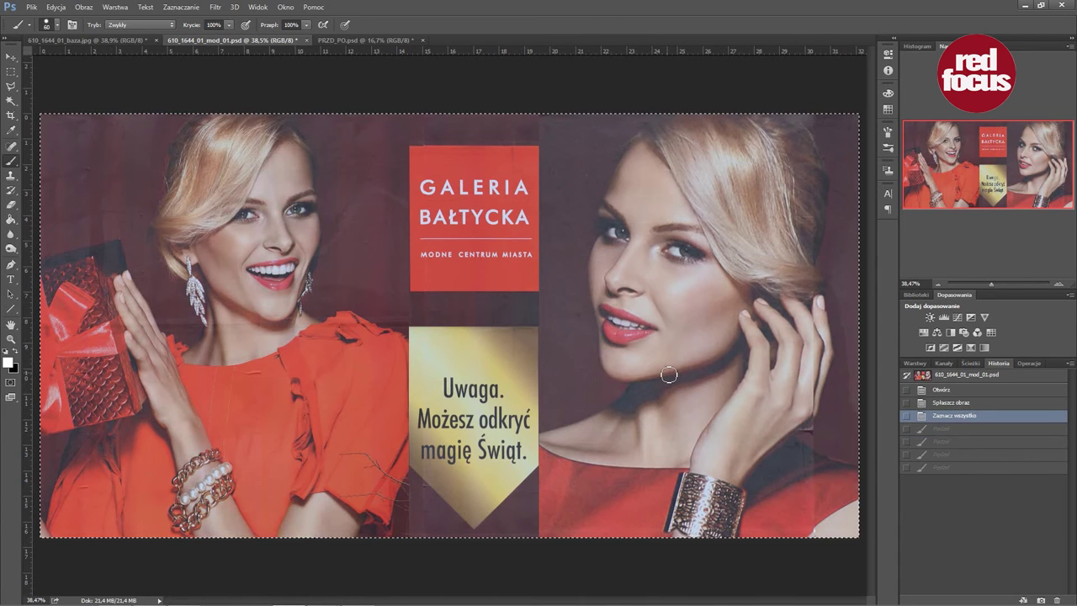
In PRZD_PO.psd, brush white gaze arrows from the models' faces: outwards on the PRZED poster, towards the gold banner on the PO poster
click(362, 41)
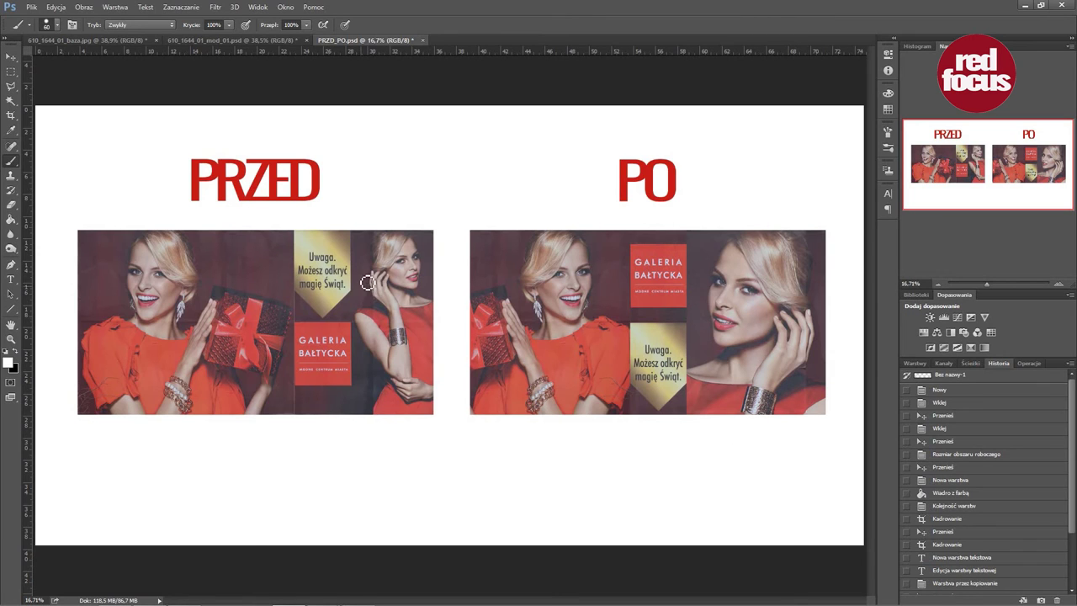
mouse_move(154, 284)
mouse_down()
mouse_move(95, 352)
mouse_move(130, 337)
mouse_up()
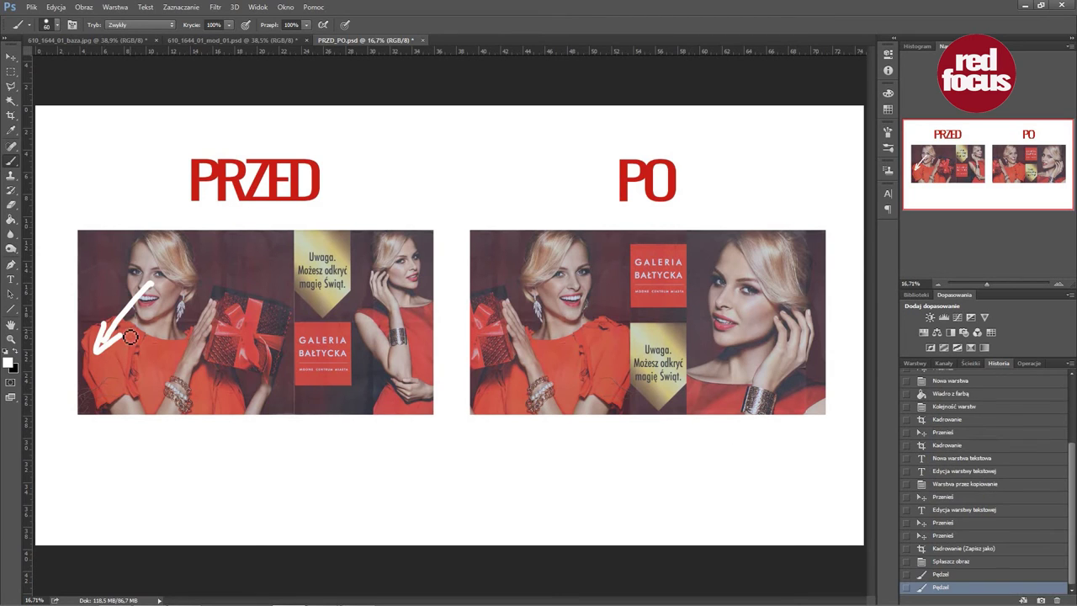
drag(404, 271, 437, 315)
mouse_move(580, 291)
mouse_down()
mouse_move(609, 314)
mouse_move(582, 347)
mouse_up()
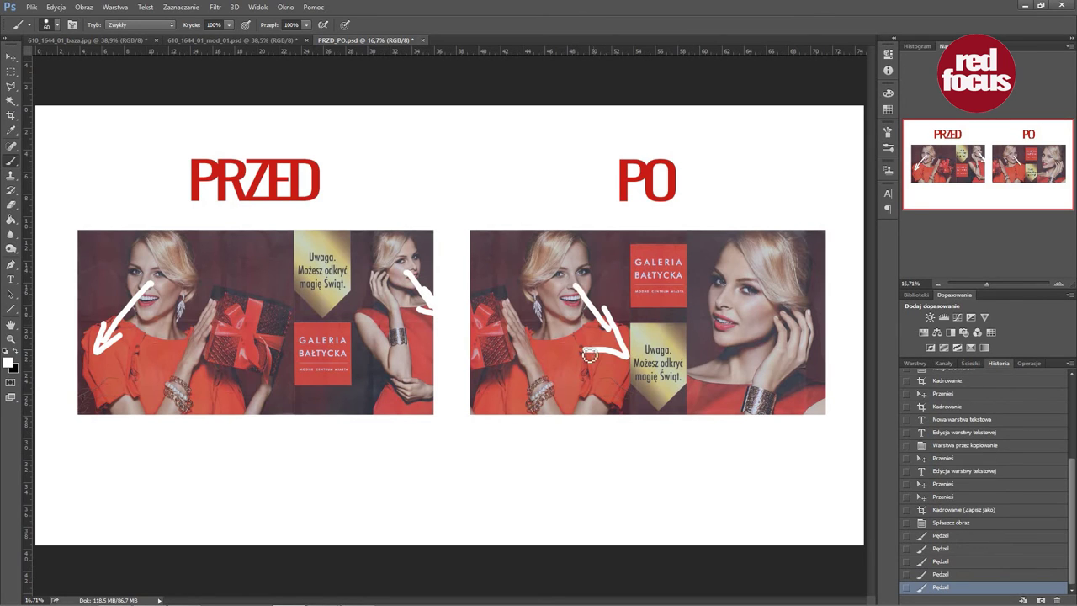
mouse_move(720, 303)
mouse_down()
mouse_move(680, 346)
mouse_move(698, 348)
mouse_up()
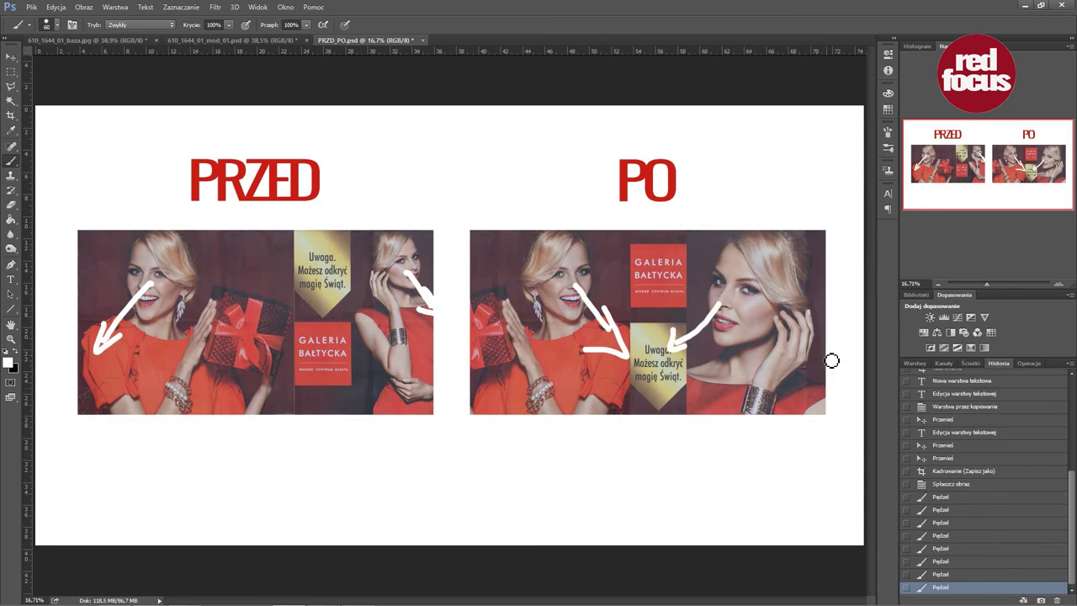